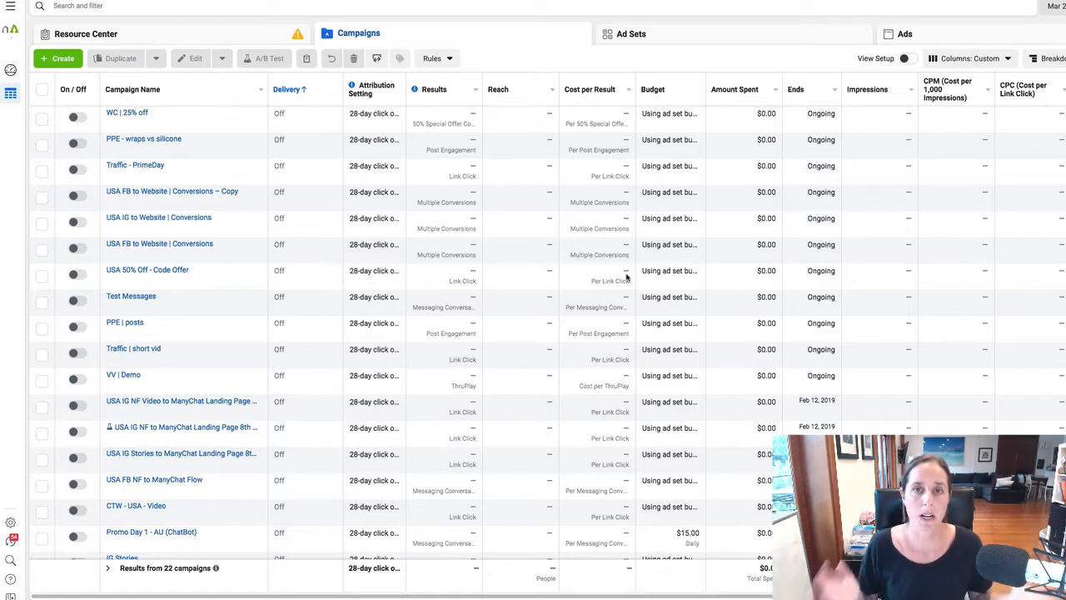
# Step: Switch from the campaigns list to the Audiences page of the business tools
pyautogui.click(240, 5)
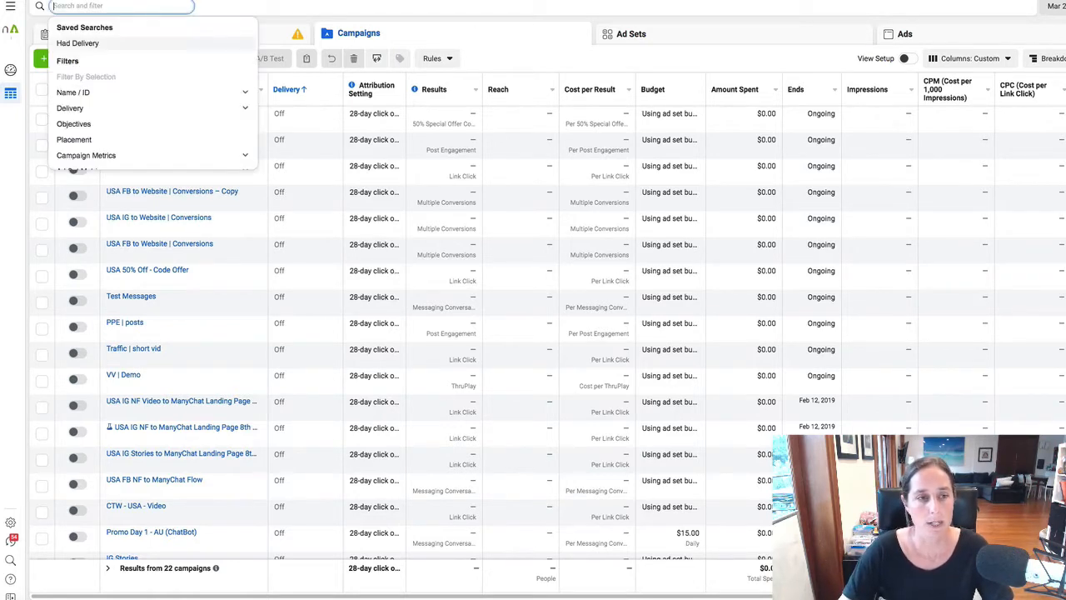
pyautogui.press('Escape')
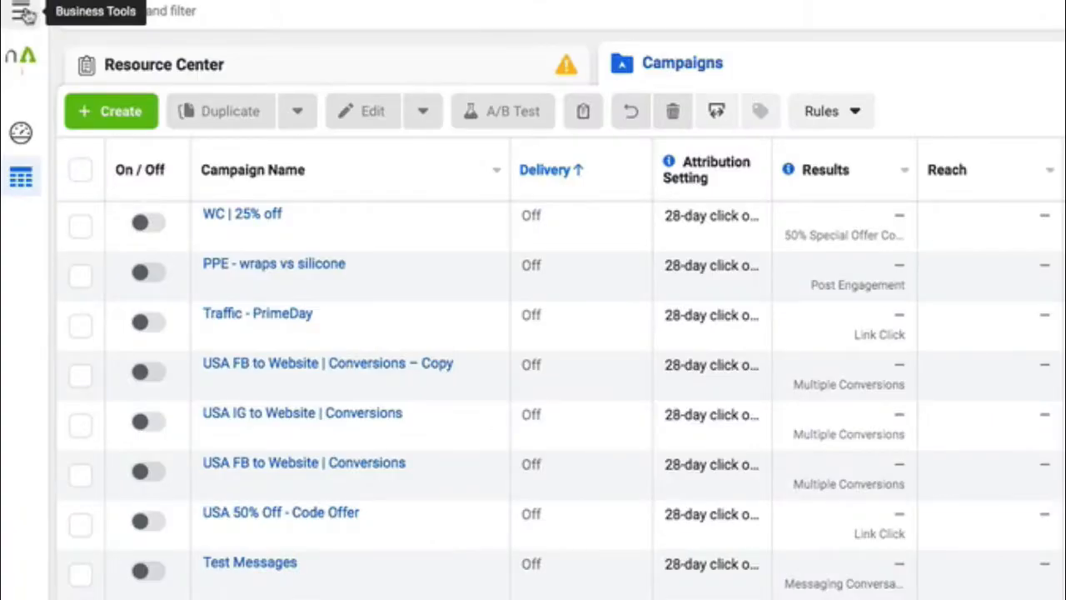
pyautogui.click(12, 7)
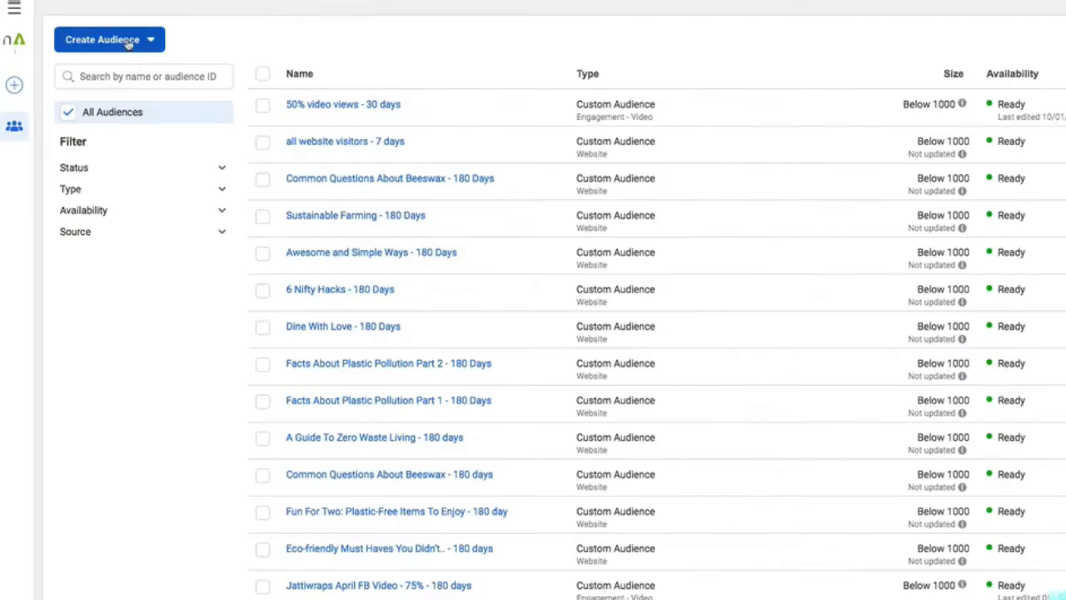
# Step: Start a new custom audience with Website as its source
pyautogui.click(95, 32)
pyautogui.click(121, 76)
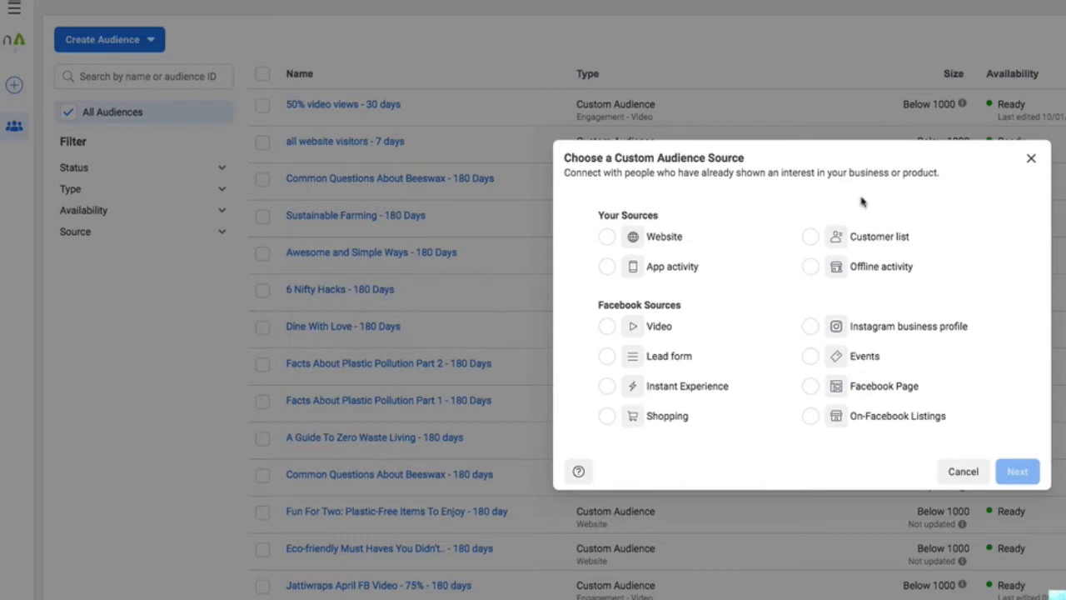
pyautogui.click(607, 238)
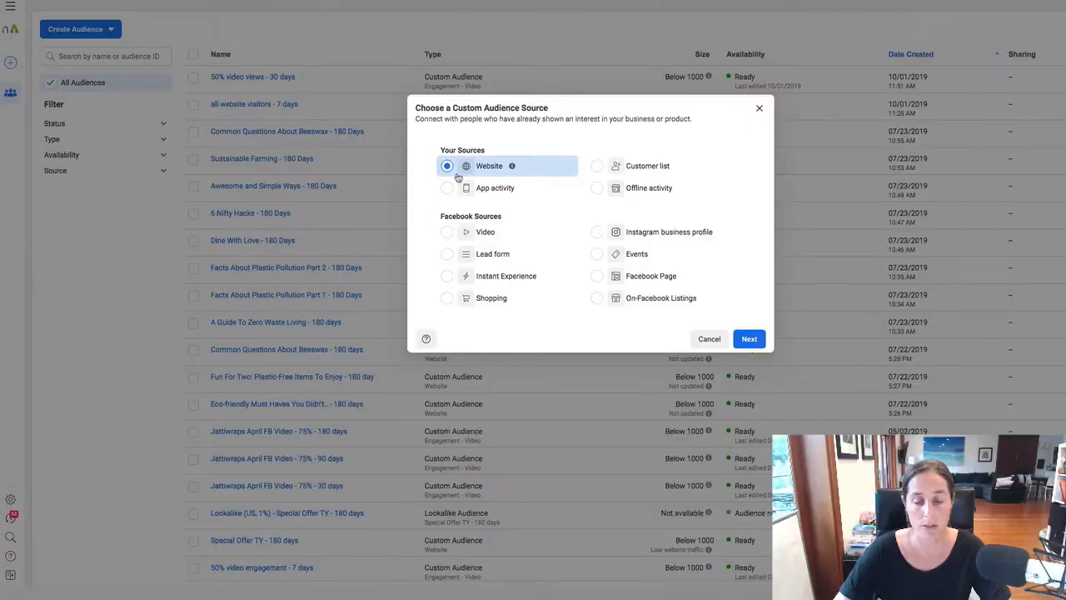
pyautogui.click(749, 339)
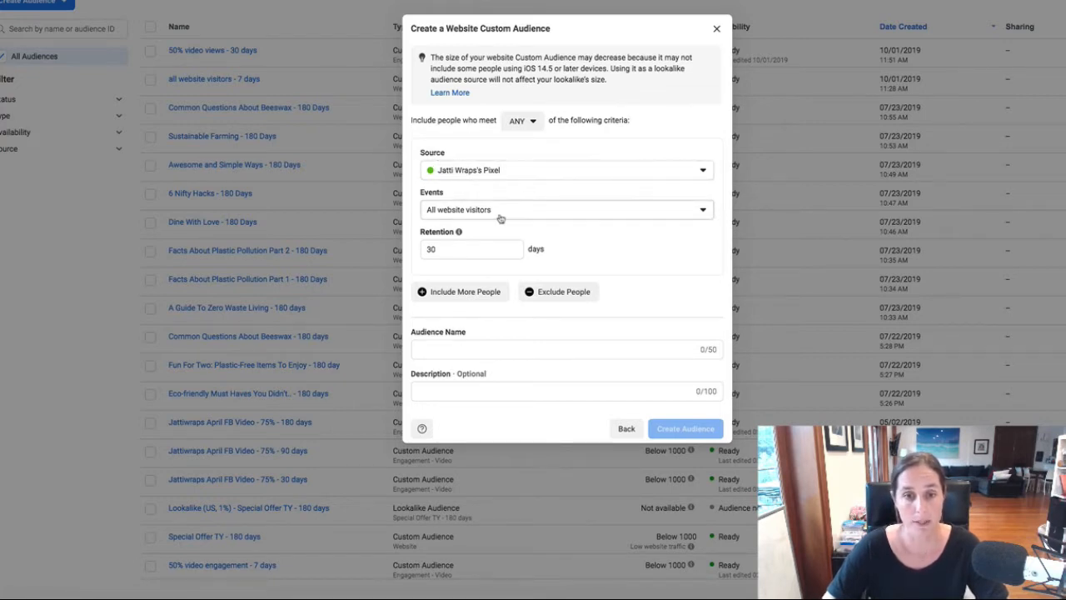
# Step: Set the website audience's retention to 7 days, name it "All website visitors - 7 days", and leave the form without creating the audience
pyautogui.doubleClick(447, 250)
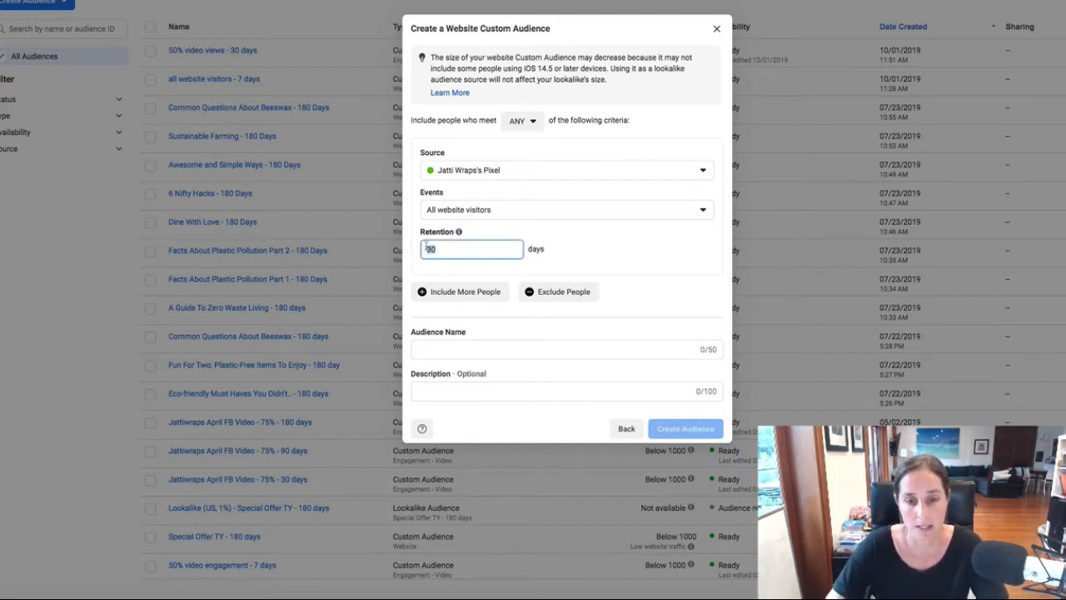
pyautogui.write('7')
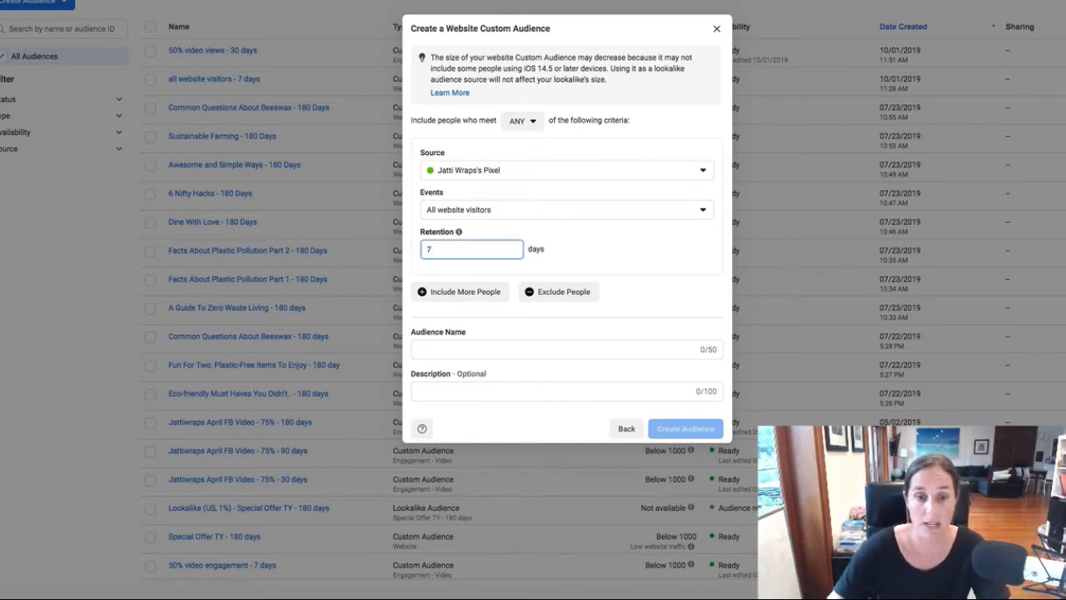
pyautogui.click(453, 349)
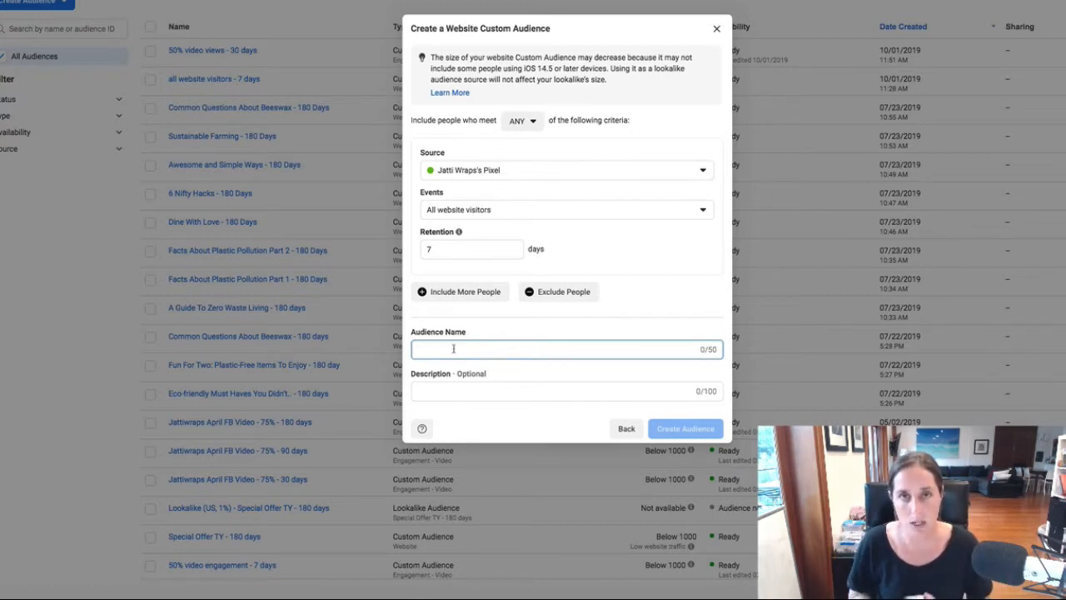
pyautogui.write('All')
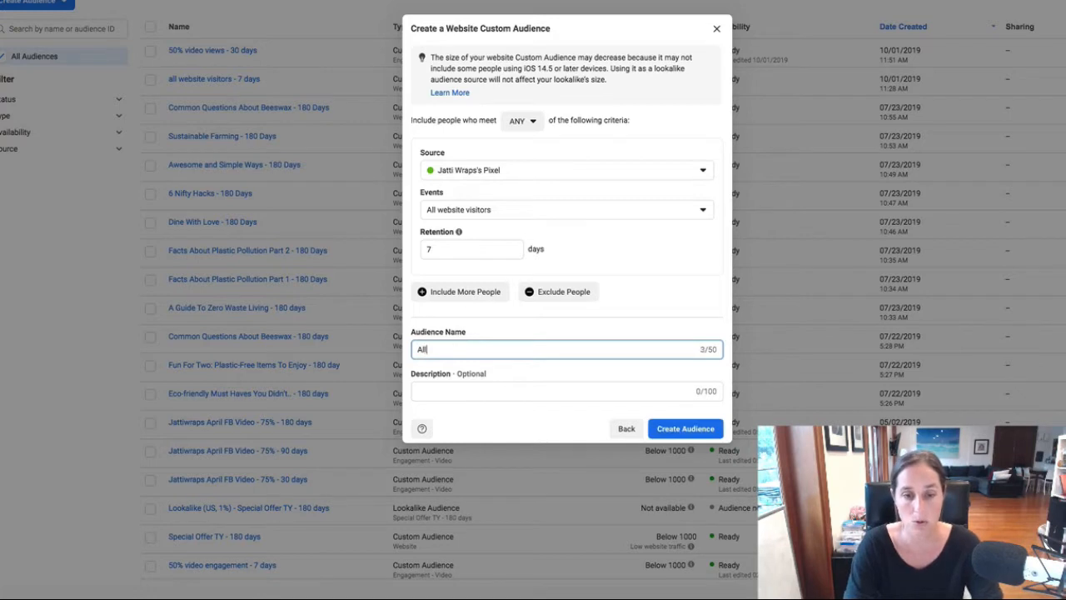
pyautogui.write(' website visi')
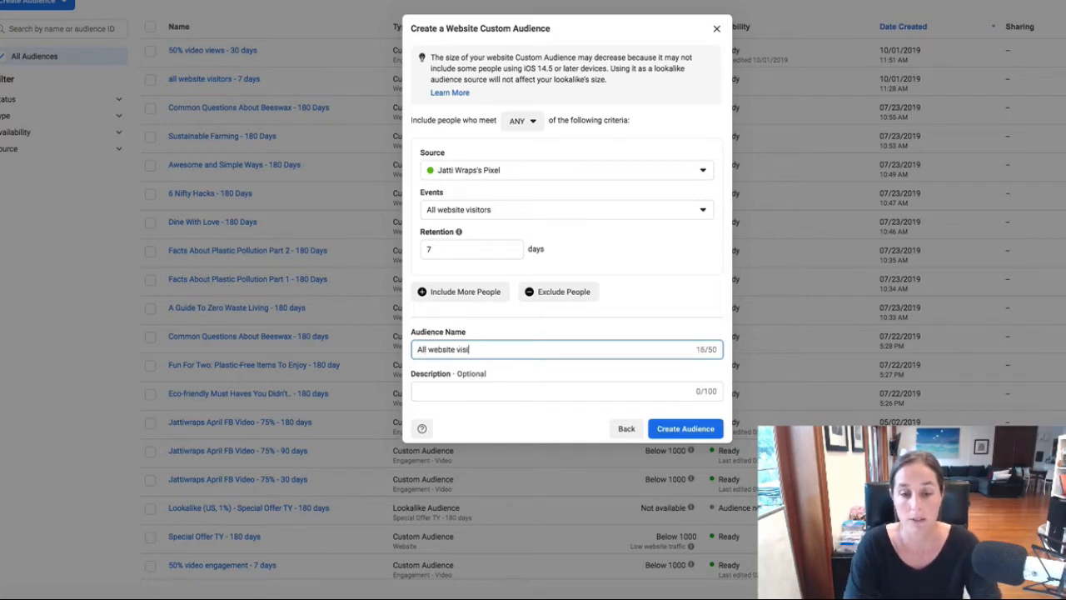
pyautogui.write('tors - ')
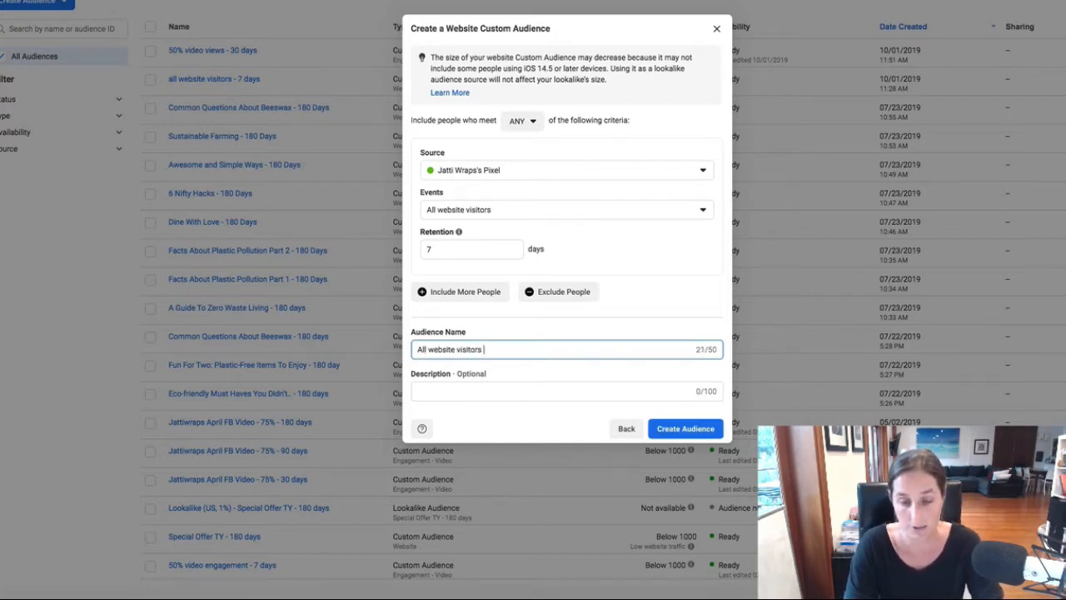
pyautogui.write('7 days')
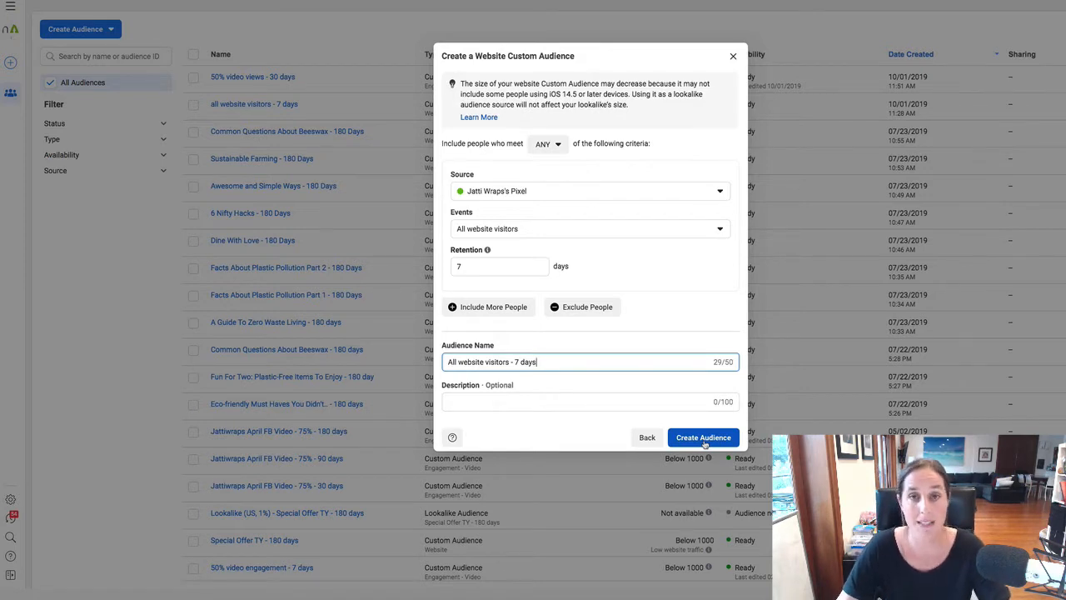
pyautogui.click(642, 437)
pyautogui.click(758, 117)
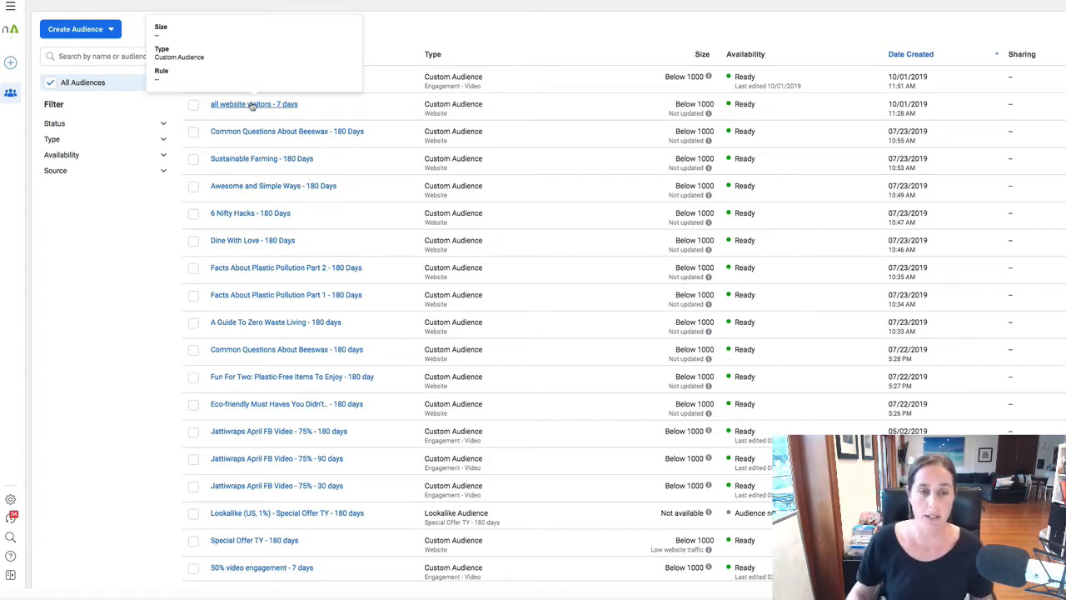
pyautogui.moveTo(671, 106); pyautogui.dragTo(714, 104)
pyautogui.click(710, 105)
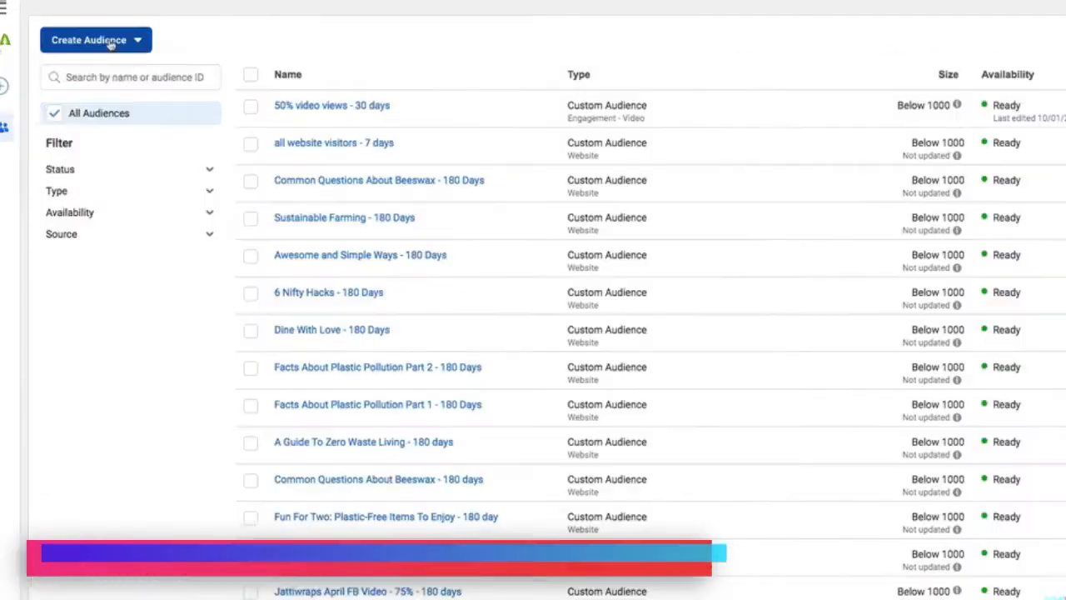
# Step: Start a custom audience from a customer list, proceed to the list type question, and close the setup without creating the audience
pyautogui.click(111, 44)
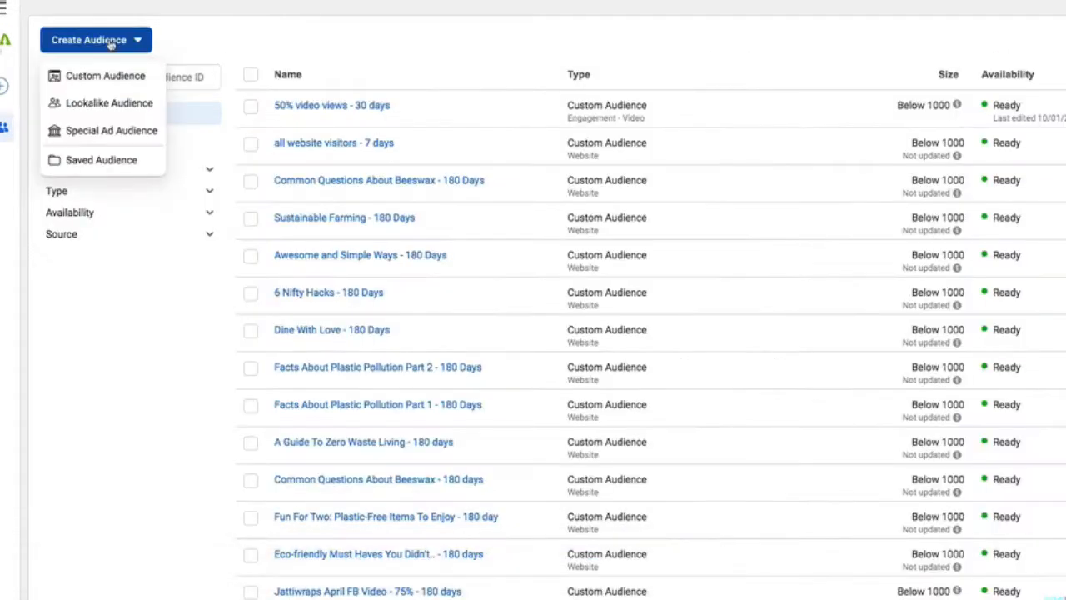
pyautogui.click(104, 77)
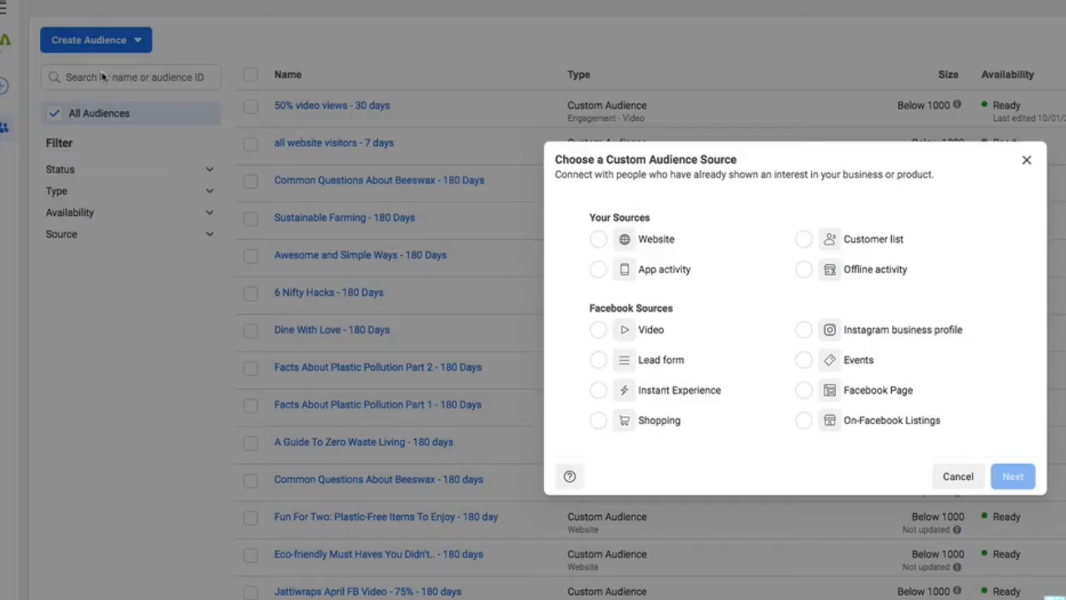
pyautogui.click(806, 241)
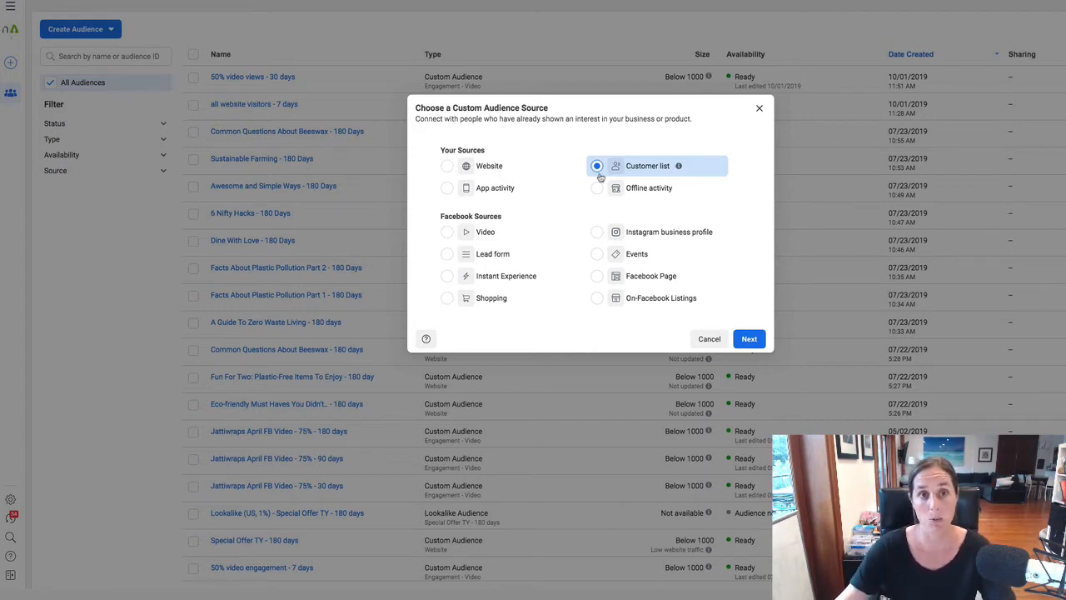
pyautogui.click(749, 342)
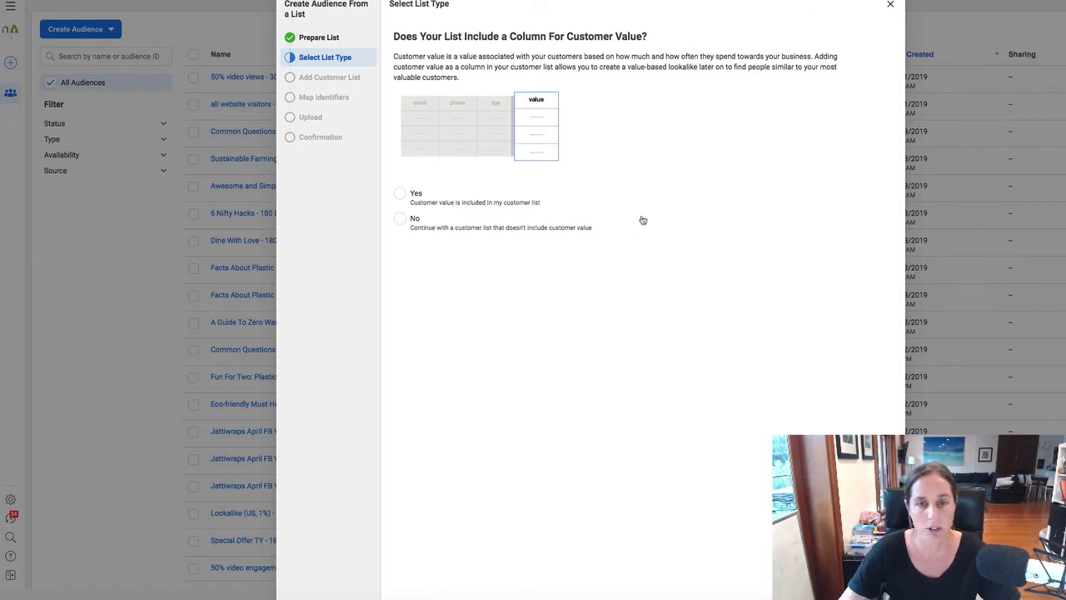
pyautogui.click(890, 5)
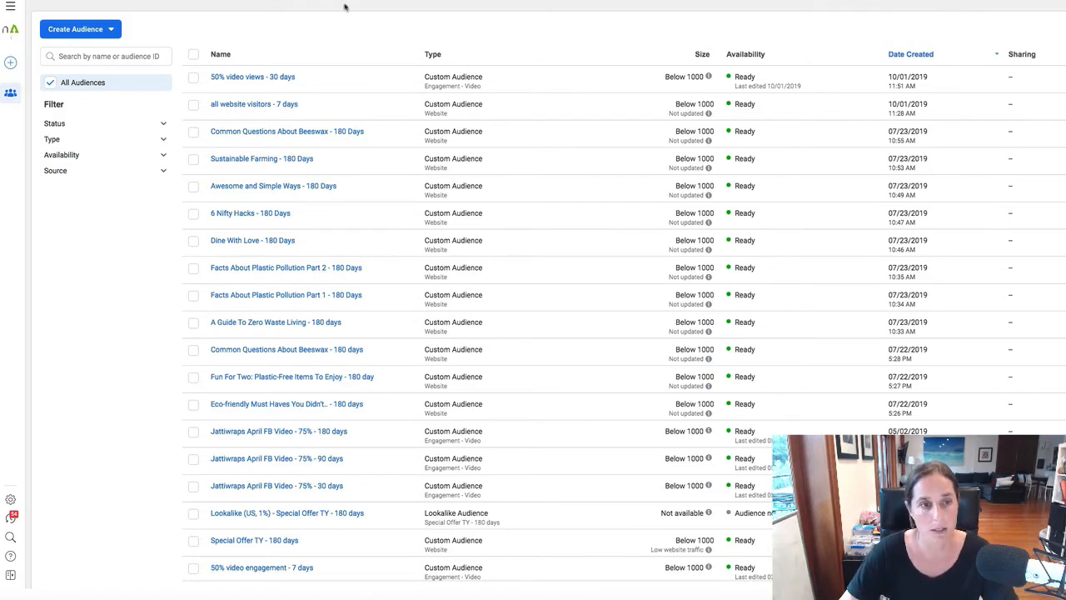
# Step: Start a new custom audience with the Facebook source Video
pyautogui.click(75, 29)
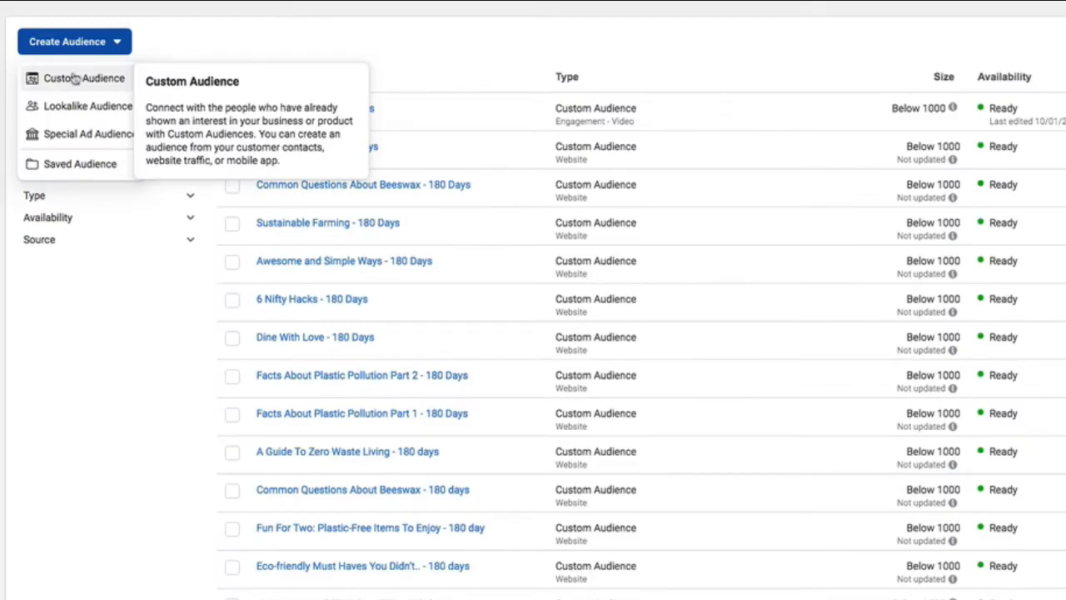
pyautogui.click(87, 78)
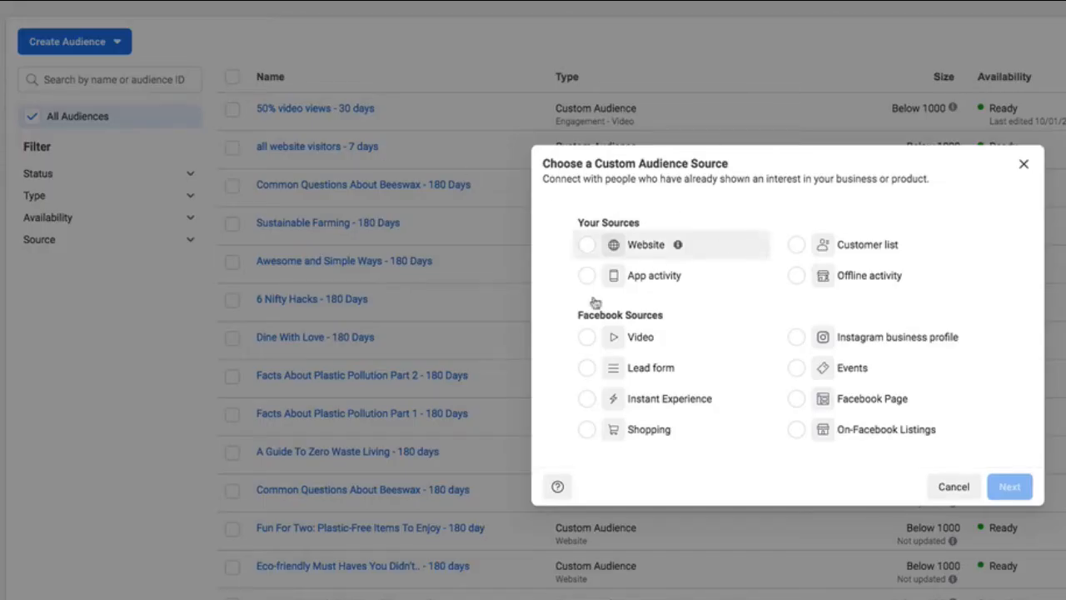
pyautogui.moveTo(577, 315); pyautogui.dragTo(664, 317)
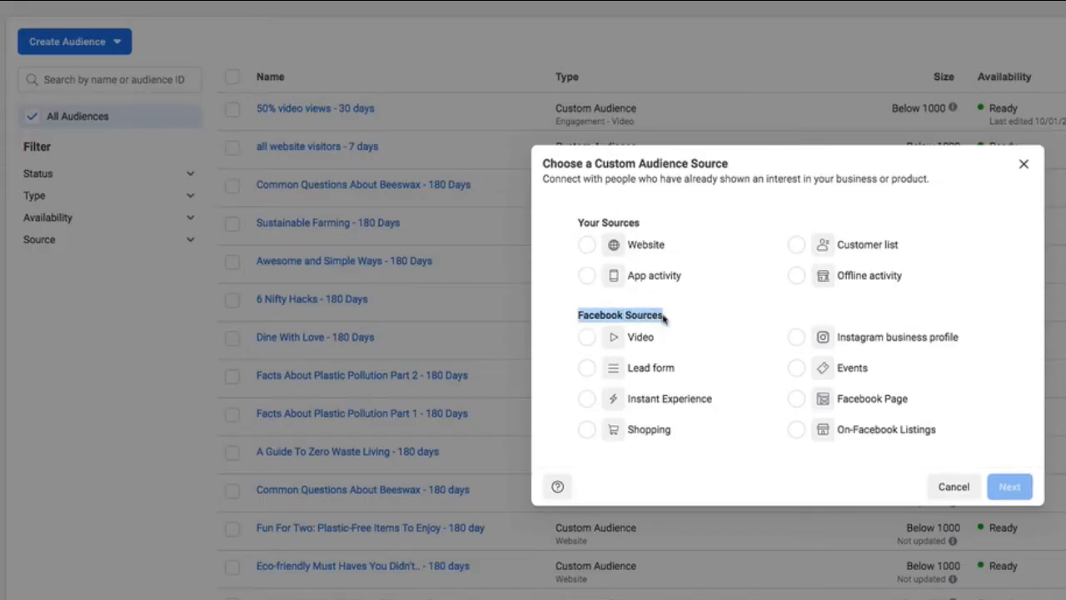
pyautogui.click(586, 338)
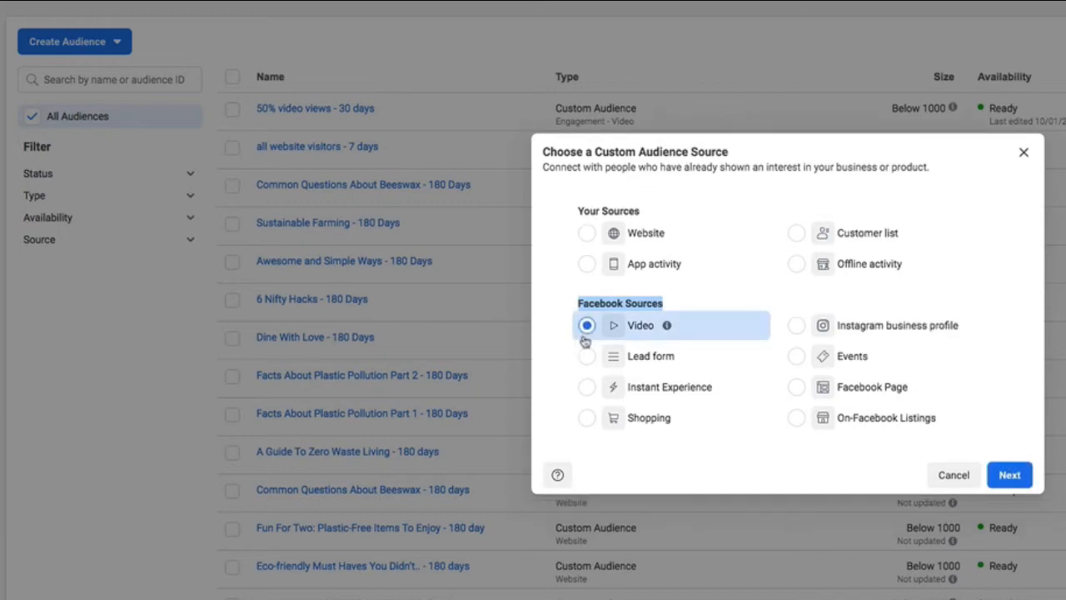
pyautogui.click(1010, 474)
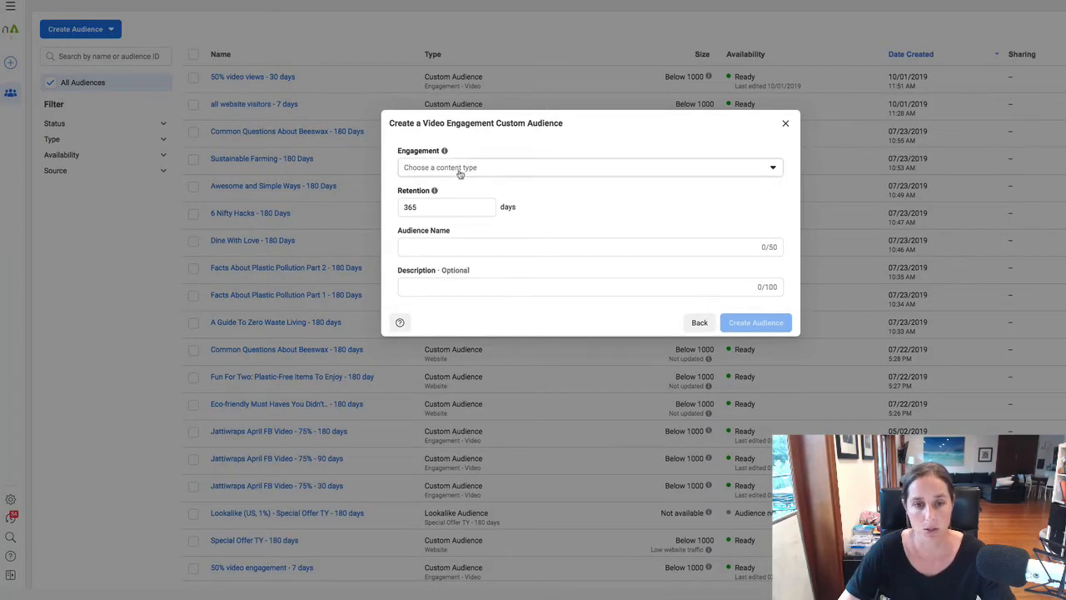
# Step: Target people who have watched 95% of the JattiWraps square ad demo video from the Jatti Wraps page
pyautogui.click(460, 170)
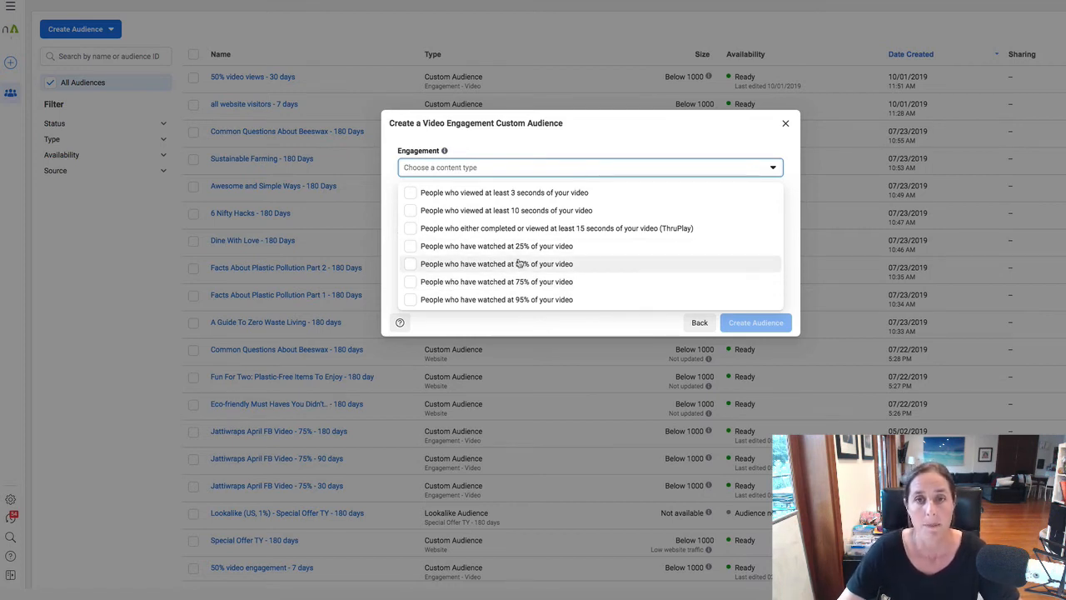
pyautogui.click(474, 299)
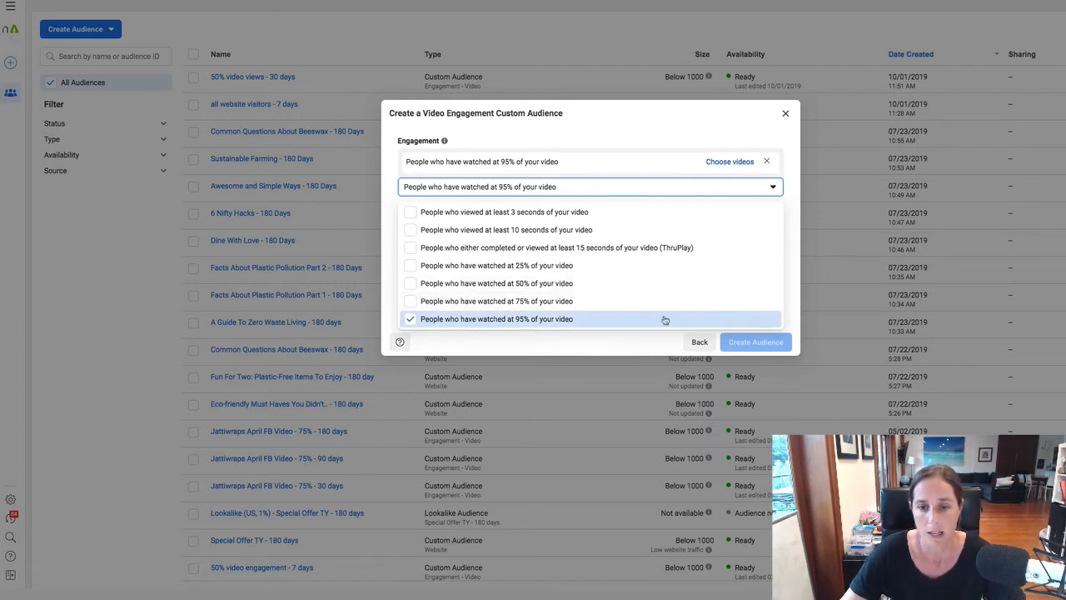
pyautogui.click(581, 318)
pyautogui.click(498, 315)
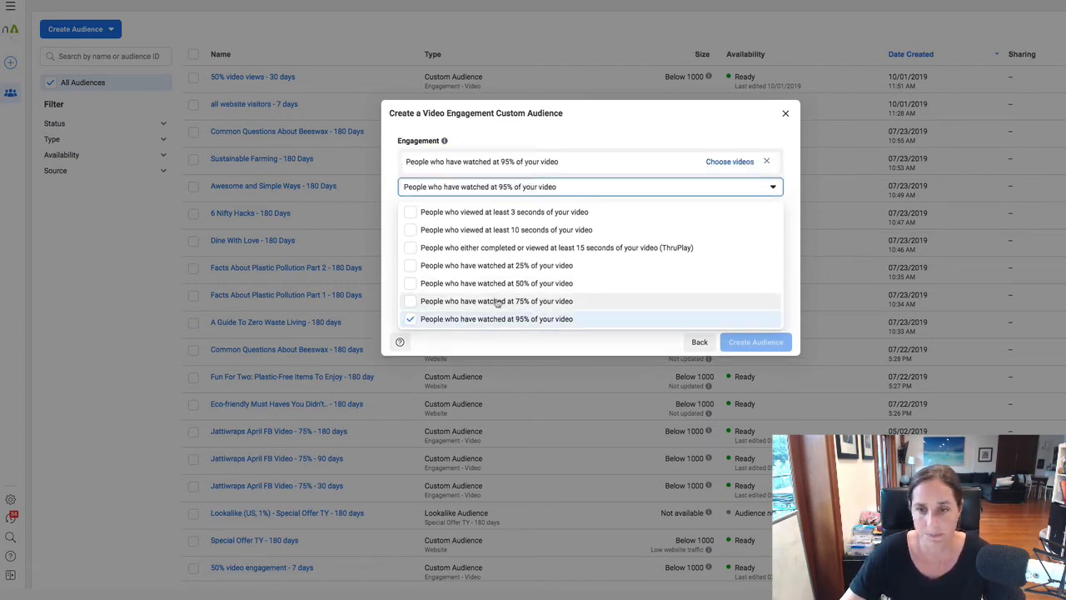
pyautogui.click(729, 161)
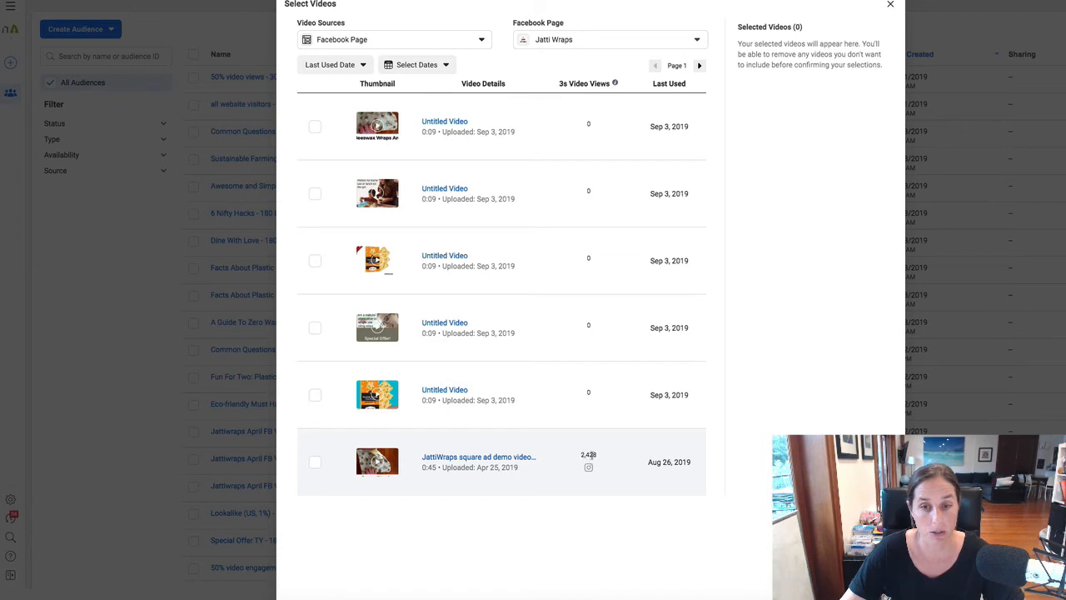
pyautogui.click(315, 460)
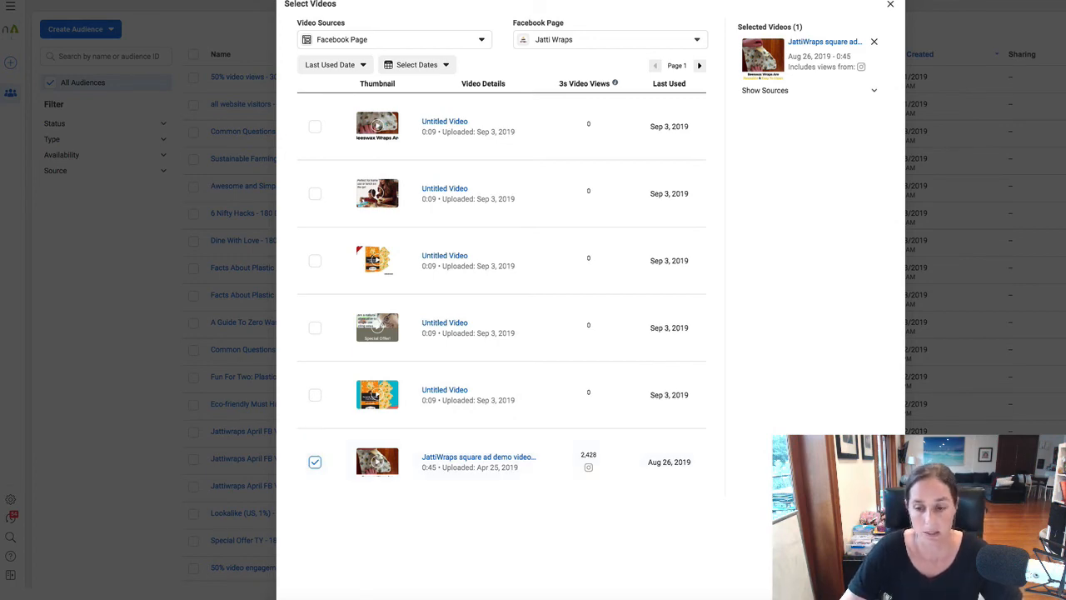
pyautogui.press('Return')
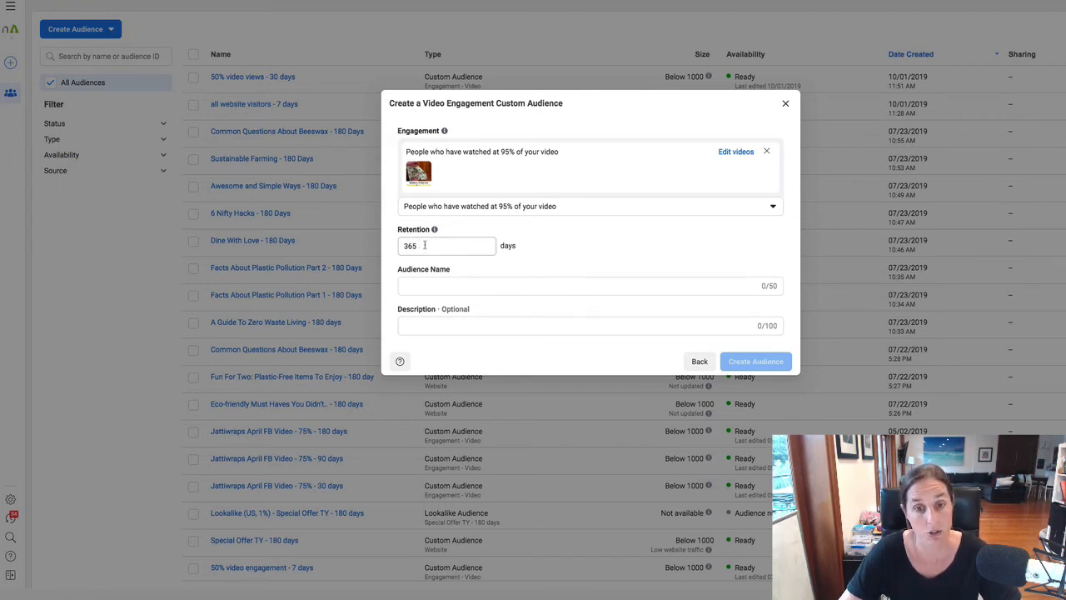
# Step: Name the audience "95% VV - wrap video", create it, and close the confirmation dialog
pyautogui.click(420, 286)
pyautogui.click(420, 286)
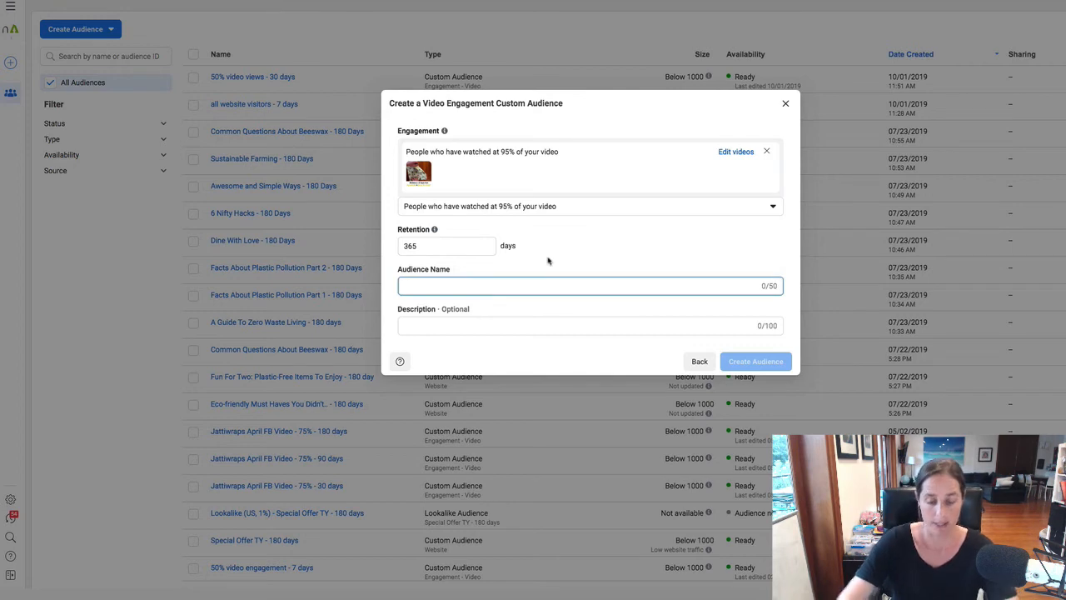
pyautogui.write('95%')
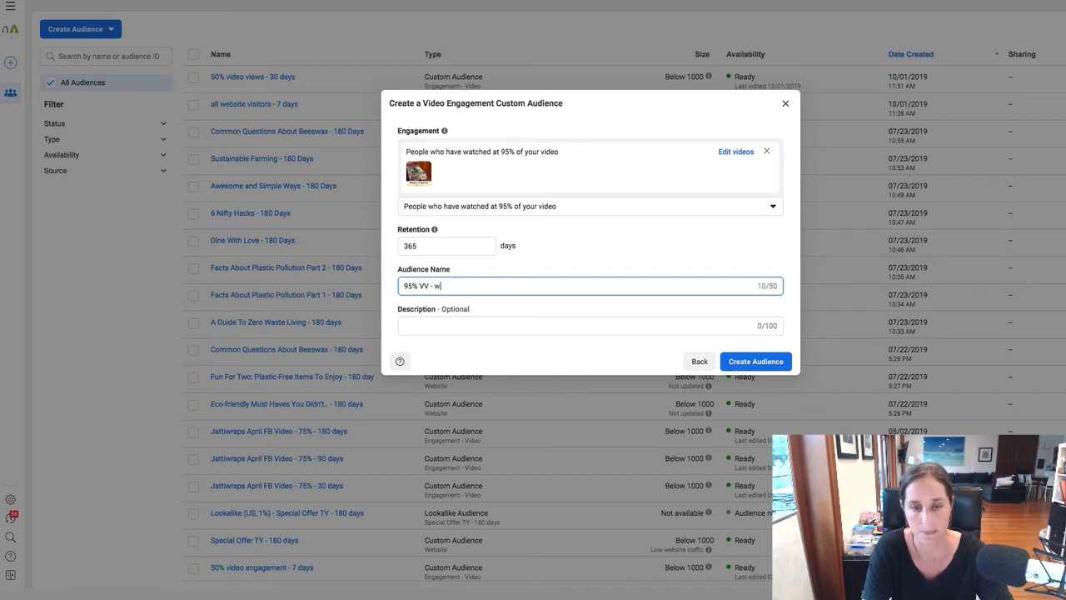
pyautogui.write('VV - wrap video')
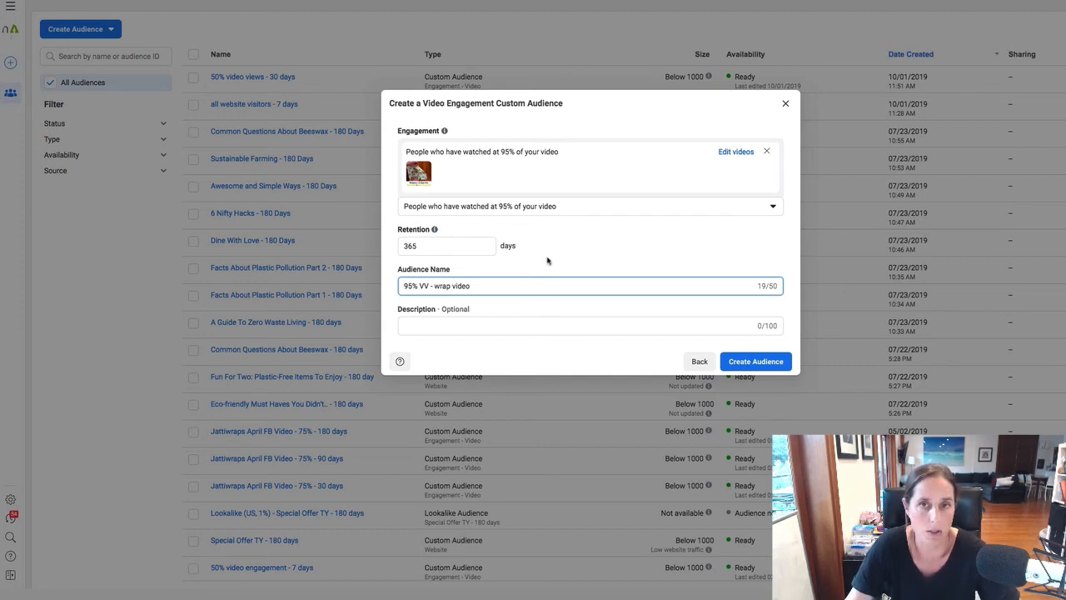
pyautogui.click(738, 364)
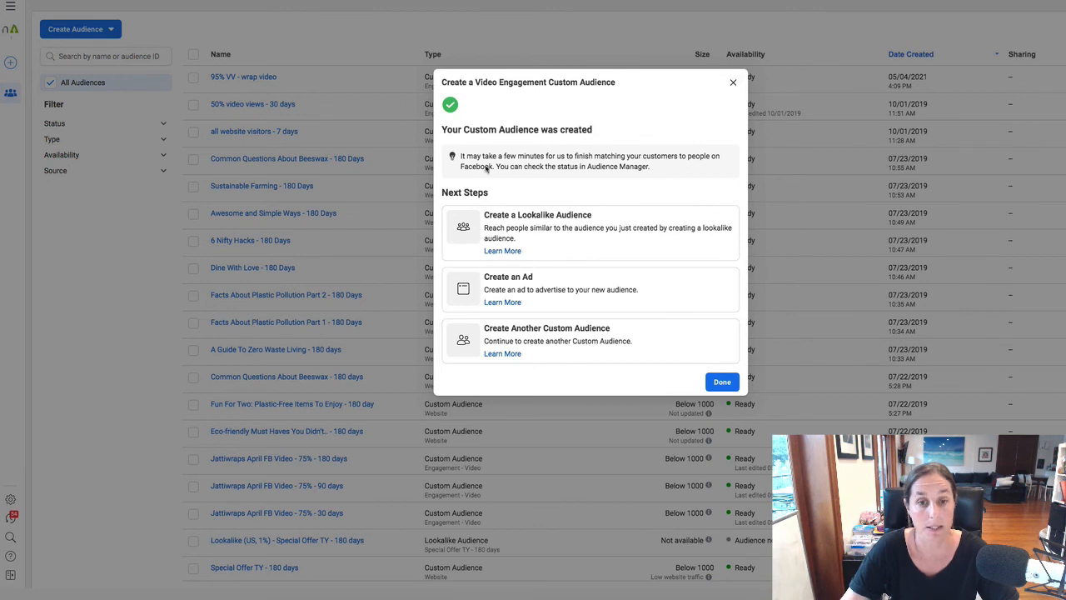
pyautogui.click(733, 84)
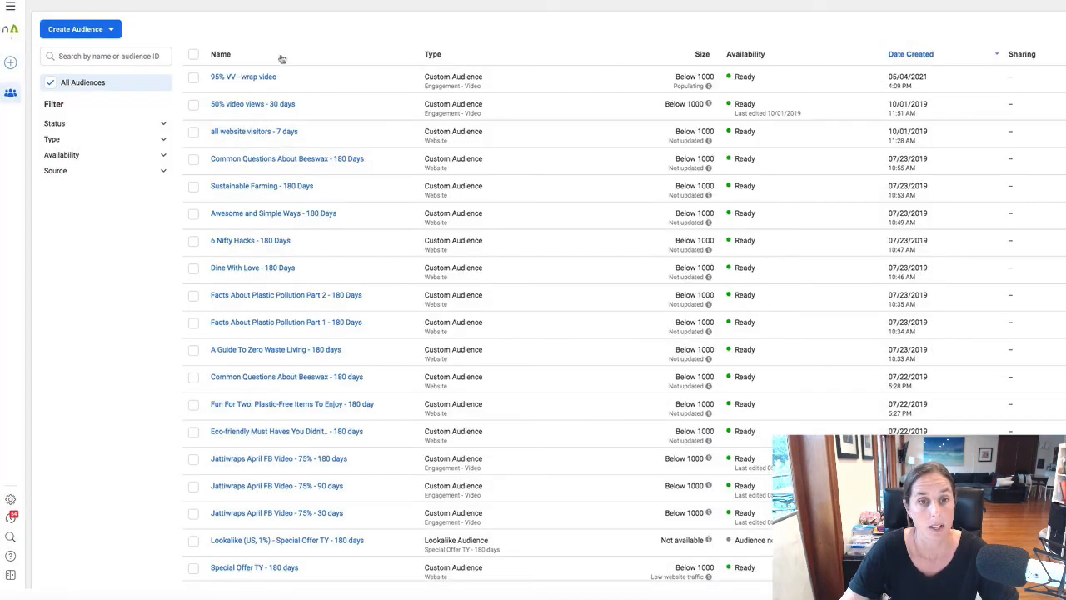